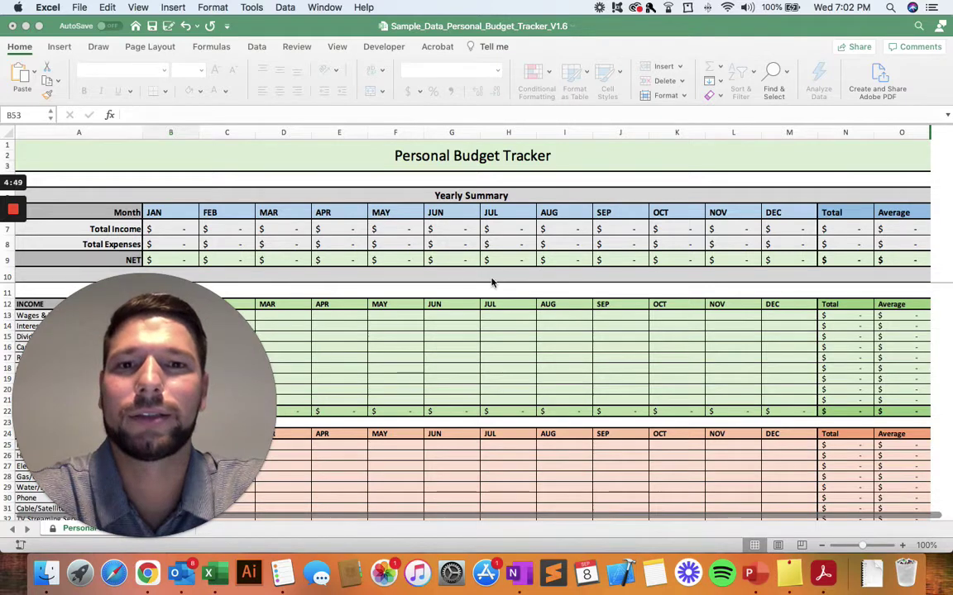
Scroll through the budget sheet to review its layout and return to the January income rows.
{"action": "left_click", "coordinate": [137, 533]}
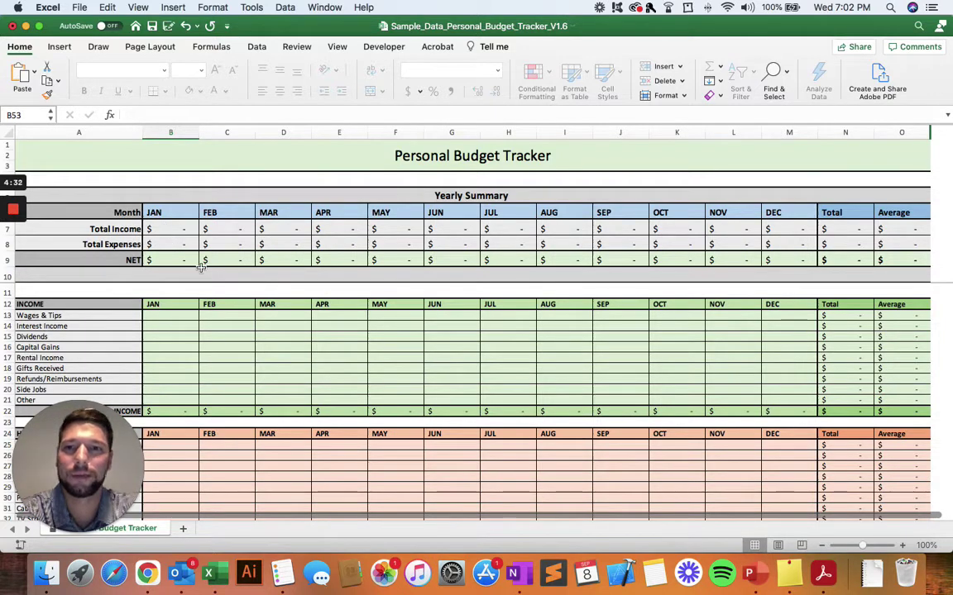
{"action": "left_click", "coordinate": [189, 339]}
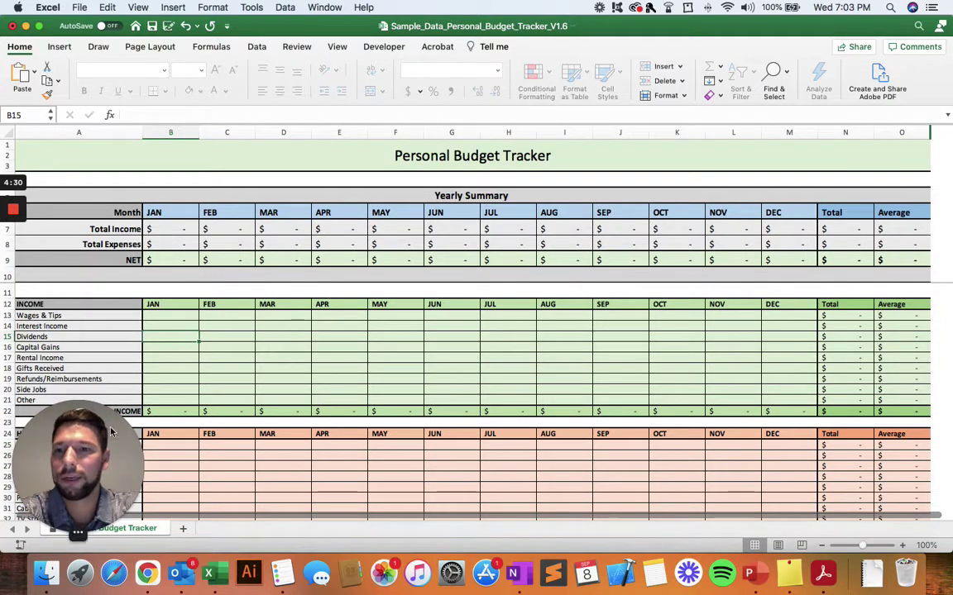
{"action": "scroll", "coordinate": [134, 306], "scroll_direction": "down", "scroll_amount": 1}
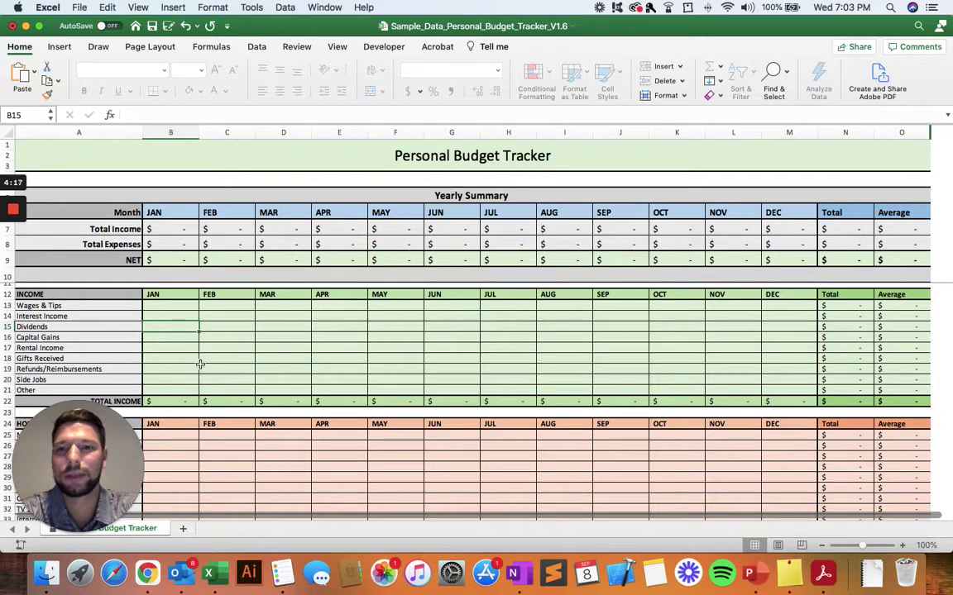
{"action": "scroll", "coordinate": [201, 364], "scroll_direction": "down", "scroll_amount": 5}
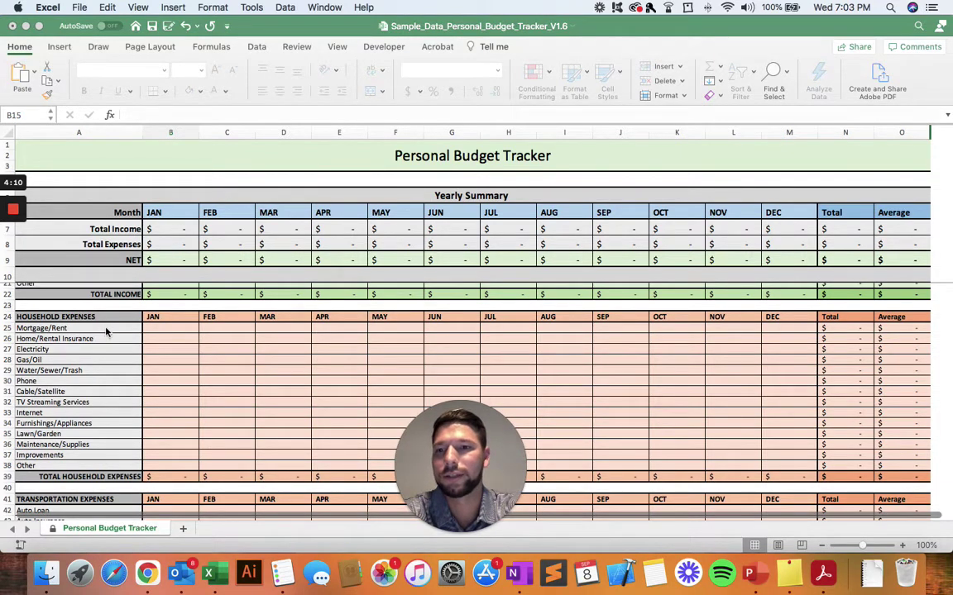
{"action": "scroll", "coordinate": [189, 440], "scroll_direction": "down", "scroll_amount": 5}
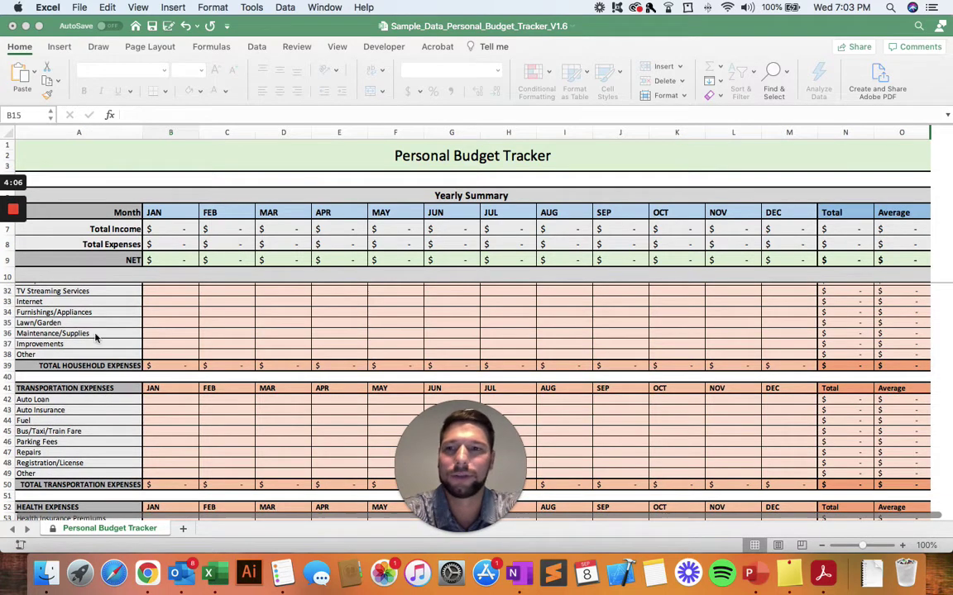
{"action": "scroll", "coordinate": [97, 373], "scroll_direction": "up", "scroll_amount": 5}
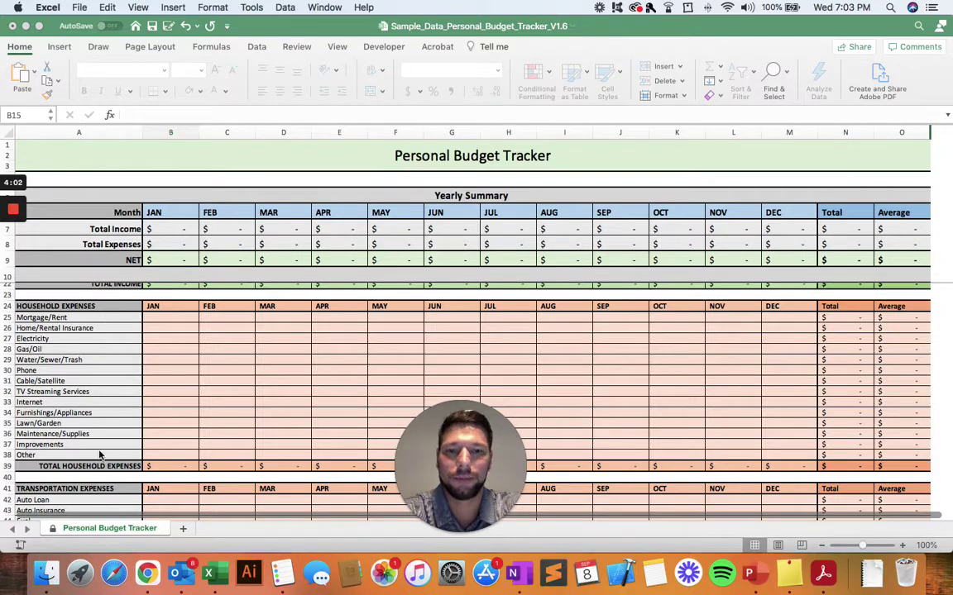
{"action": "scroll", "coordinate": [100, 446], "scroll_direction": "down", "scroll_amount": 3}
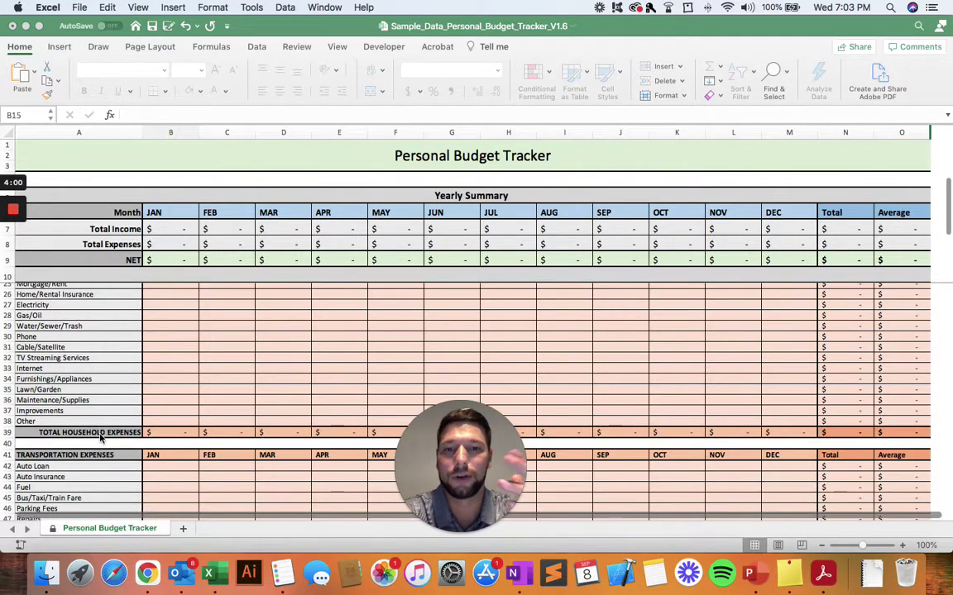
{"action": "scroll", "coordinate": [100, 438], "scroll_direction": "down", "scroll_amount": 10}
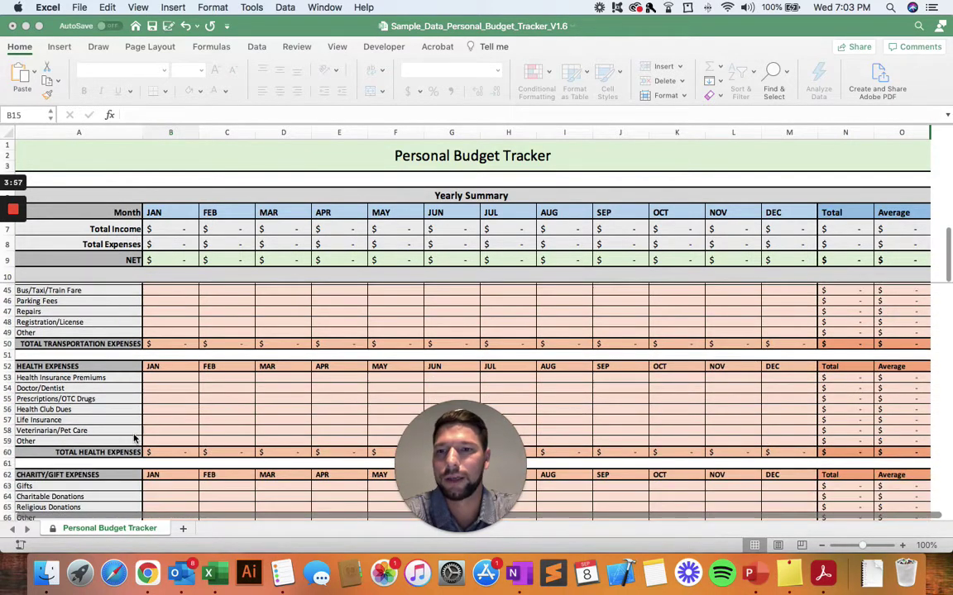
{"action": "scroll", "coordinate": [125, 425], "scroll_direction": "down", "scroll_amount": 5}
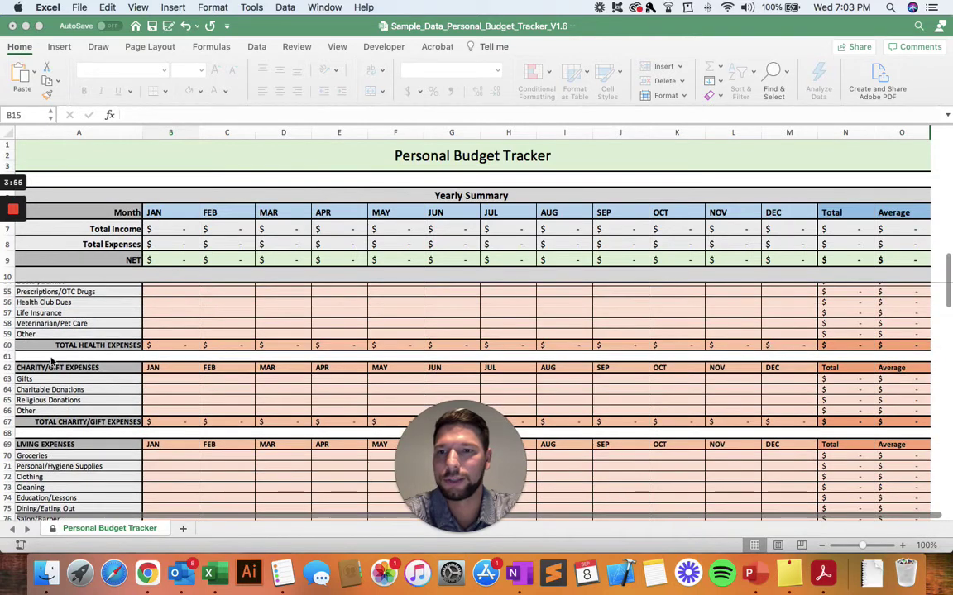
{"action": "scroll", "coordinate": [124, 388], "scroll_direction": "down", "scroll_amount": 5}
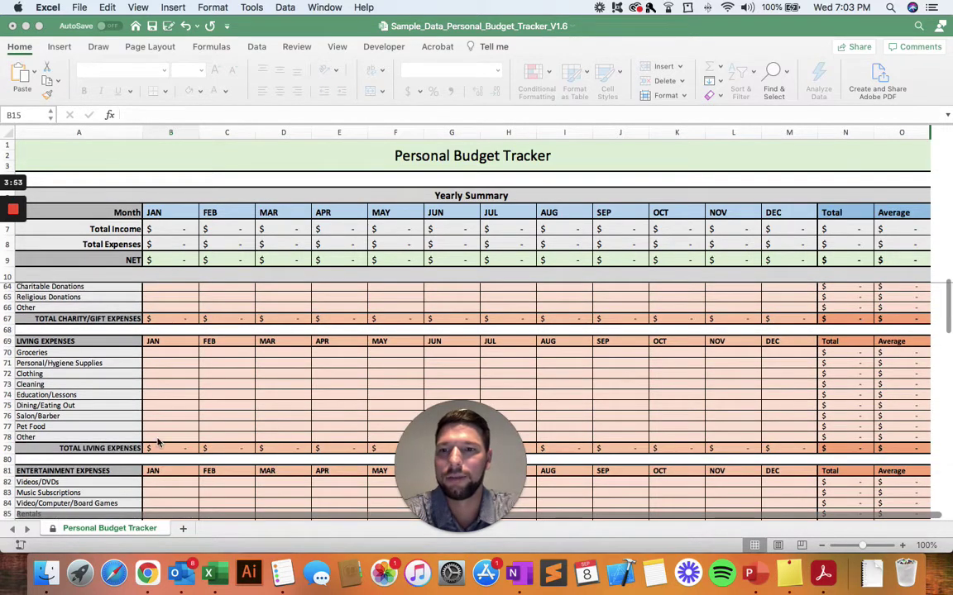
{"action": "scroll", "coordinate": [159, 441], "scroll_direction": "down", "scroll_amount": 5}
{"action": "scroll", "coordinate": [143, 388], "scroll_direction": "down", "scroll_amount": 6}
{"action": "scroll", "coordinate": [143, 388], "scroll_direction": "down", "scroll_amount": 2}
{"action": "scroll", "coordinate": [155, 423], "scroll_direction": "down", "scroll_amount": 4}
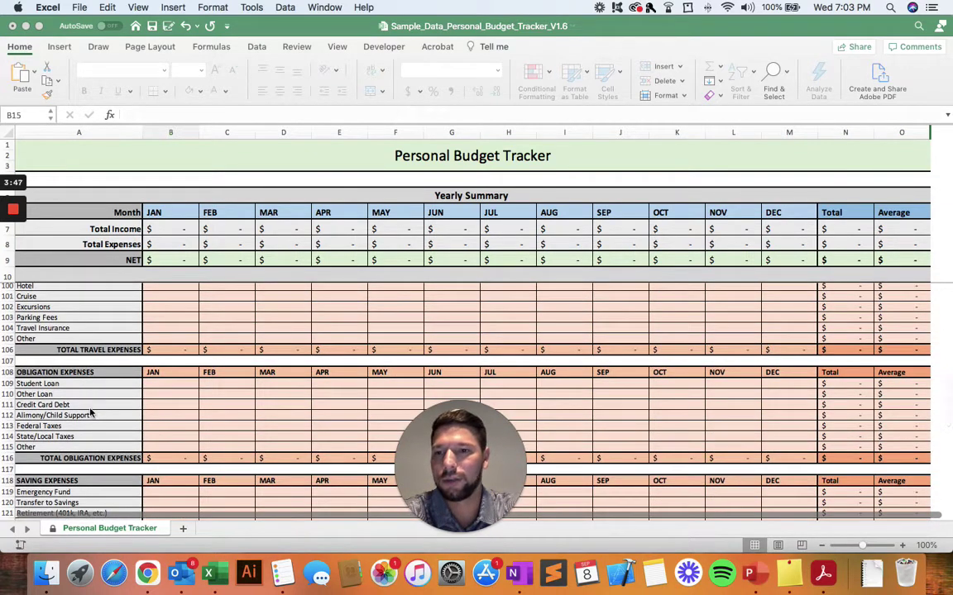
{"action": "scroll", "coordinate": [169, 402], "scroll_direction": "down", "scroll_amount": 5}
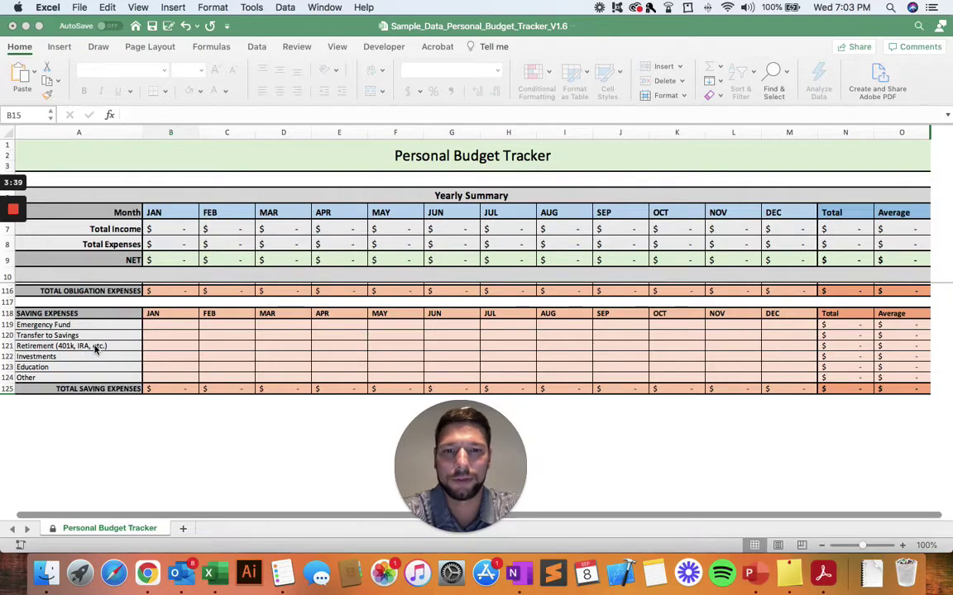
{"action": "scroll", "coordinate": [110, 391], "scroll_direction": "up", "scroll_amount": 10}
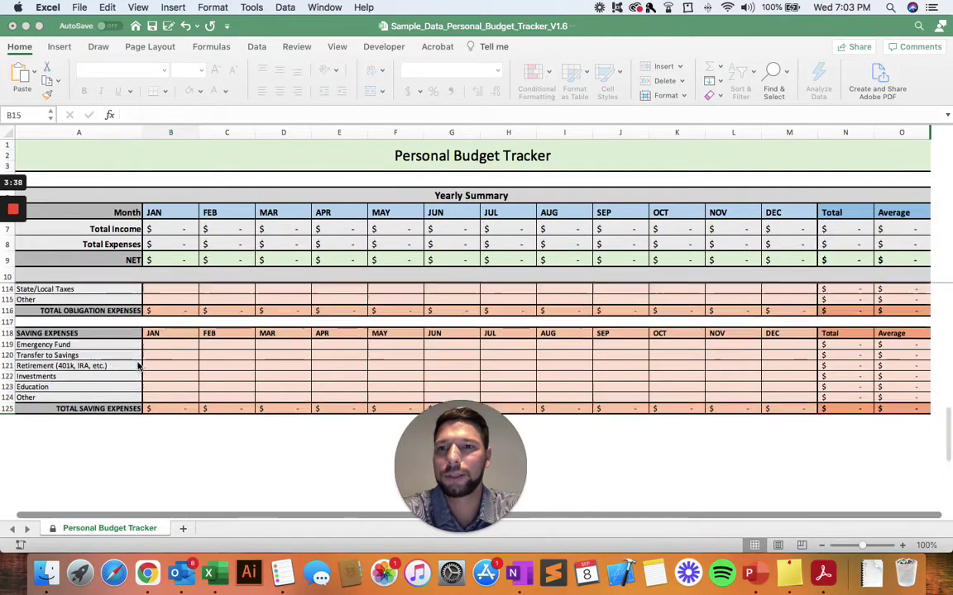
{"action": "scroll", "coordinate": [138, 364], "scroll_direction": "up", "scroll_amount": 15}
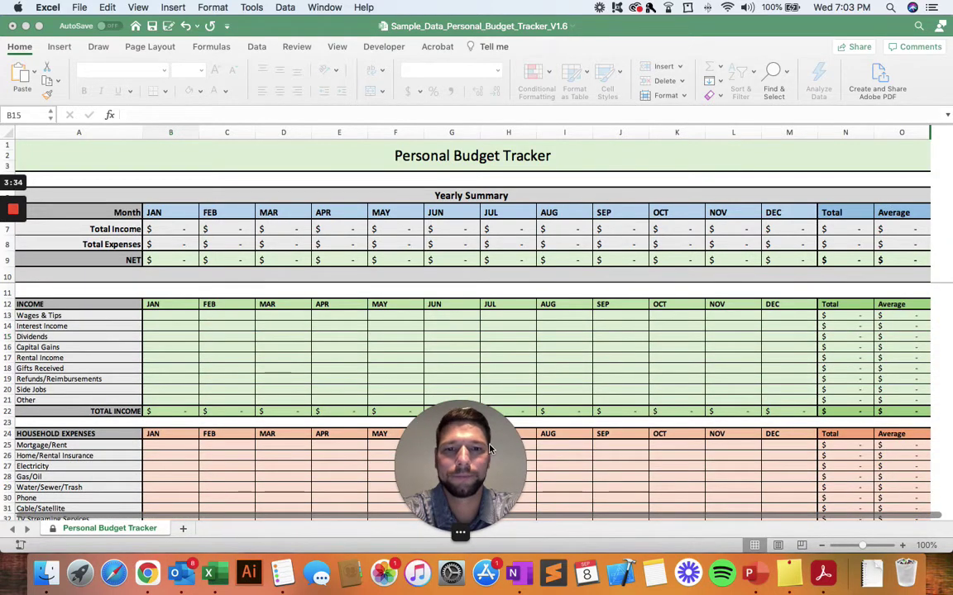
Enter January income: 1500 wages & tips, 50 capital gains and 20 gifts received.
{"action": "left_click", "coordinate": [181, 314]}
{"action": "type", "text": "1500"}
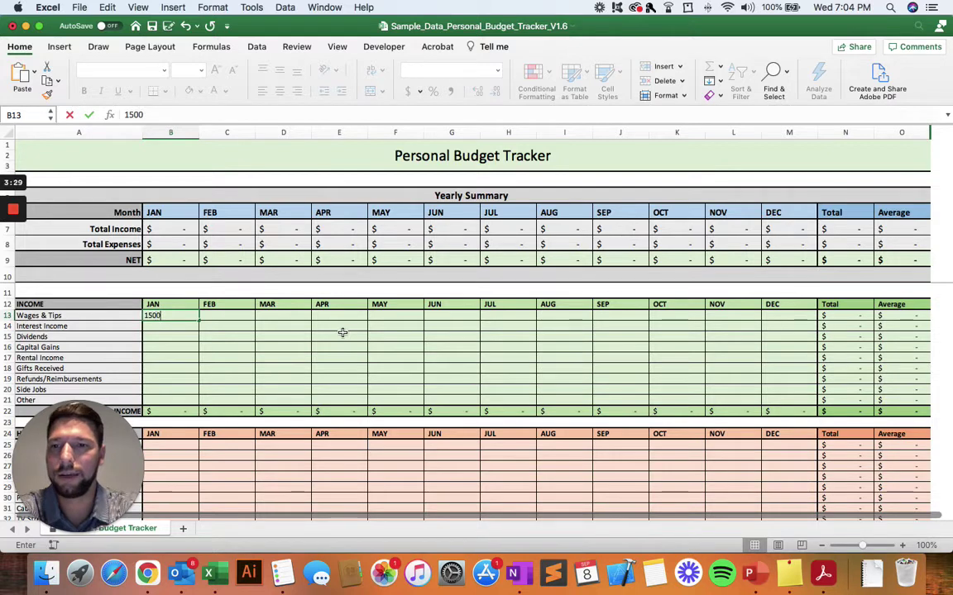
{"action": "key", "text": "Return"}
{"action": "key", "text": "Down"}
{"action": "key", "text": "Down"}
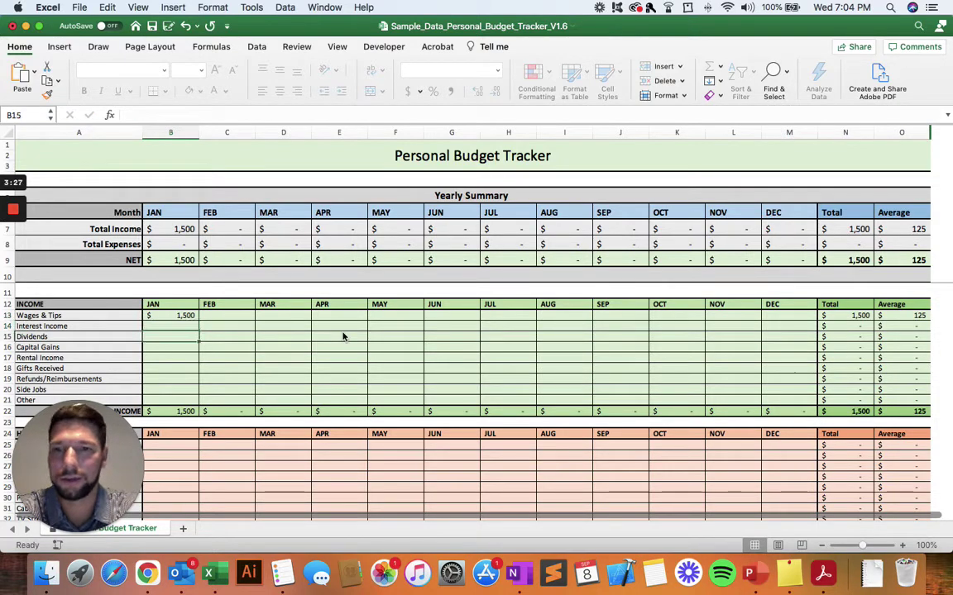
{"action": "type", "text": "50"}
{"action": "key", "text": "Return"}
{"action": "key", "text": "Down"}
{"action": "type", "text": "20"}
{"action": "key", "text": "Return"}
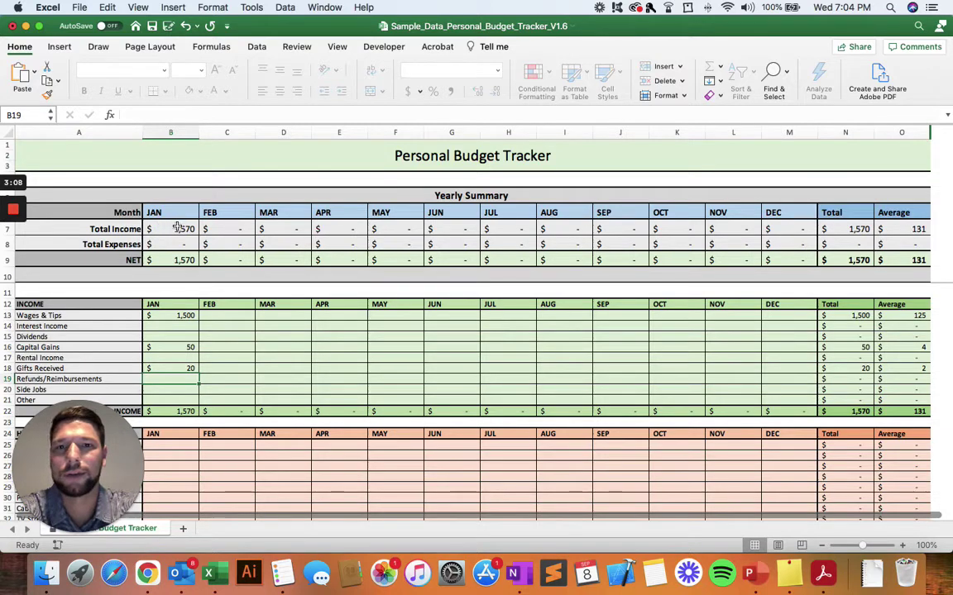
{"action": "left_click", "coordinate": [170, 446]}
Enter January expenses: 1200 mortgage/rent, 150 electricity and 250 auto loan.
{"action": "type", "text": "1200"}
{"action": "key", "text": "Return"}
{"action": "scroll", "coordinate": [265, 432], "scroll_direction": "down", "scroll_amount": 4}
{"action": "scroll", "coordinate": [212, 329], "scroll_direction": "down", "scroll_amount": 2}
{"action": "key", "text": "Return"}
{"action": "type", "text": "150"}
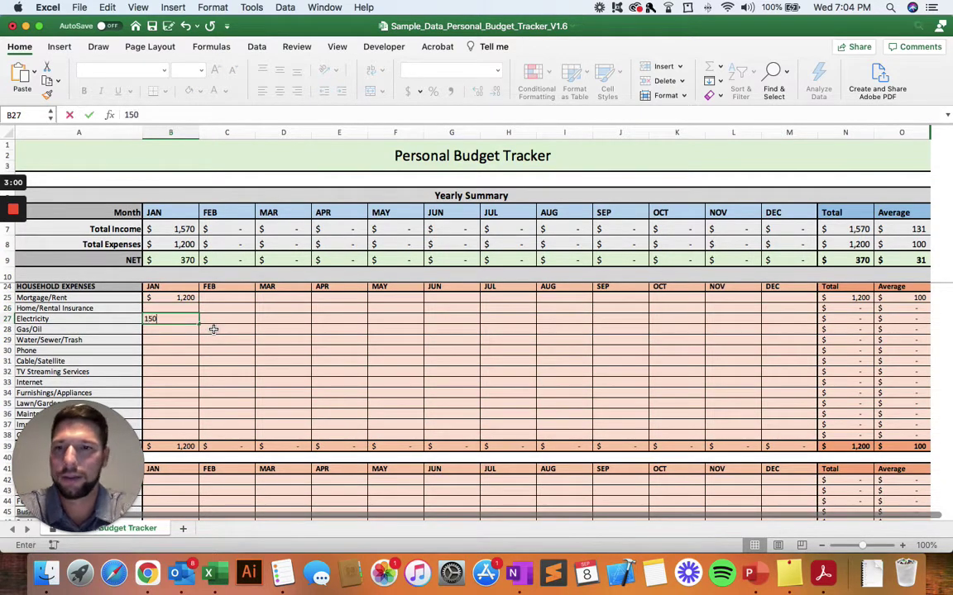
{"action": "scroll", "coordinate": [213, 333], "scroll_direction": "down", "scroll_amount": 6}
{"action": "left_click", "coordinate": [172, 335]}
{"action": "type", "text": "250"}
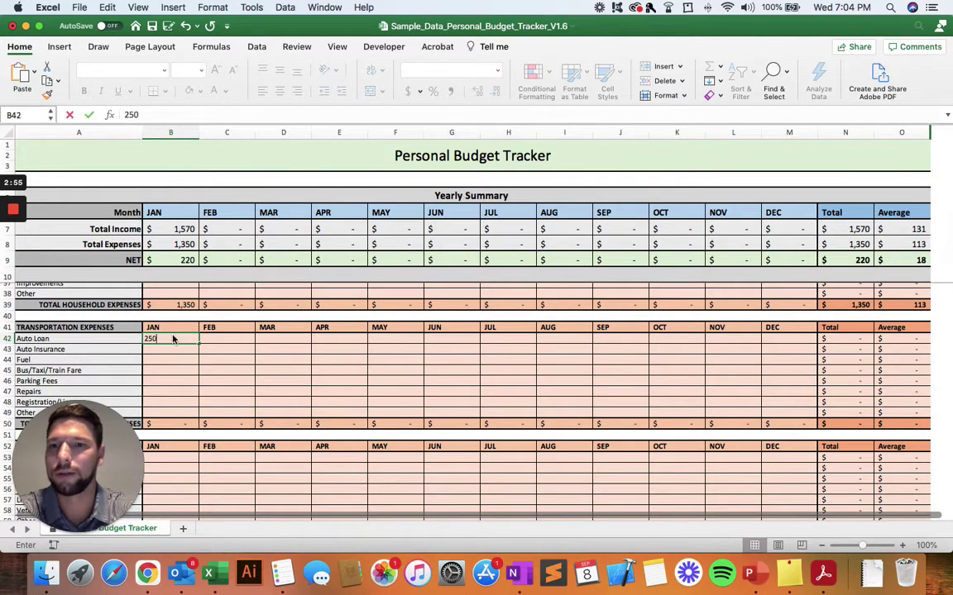
{"action": "key", "text": "Return"}
{"action": "scroll", "coordinate": [213, 360], "scroll_direction": "up", "scroll_amount": 6}
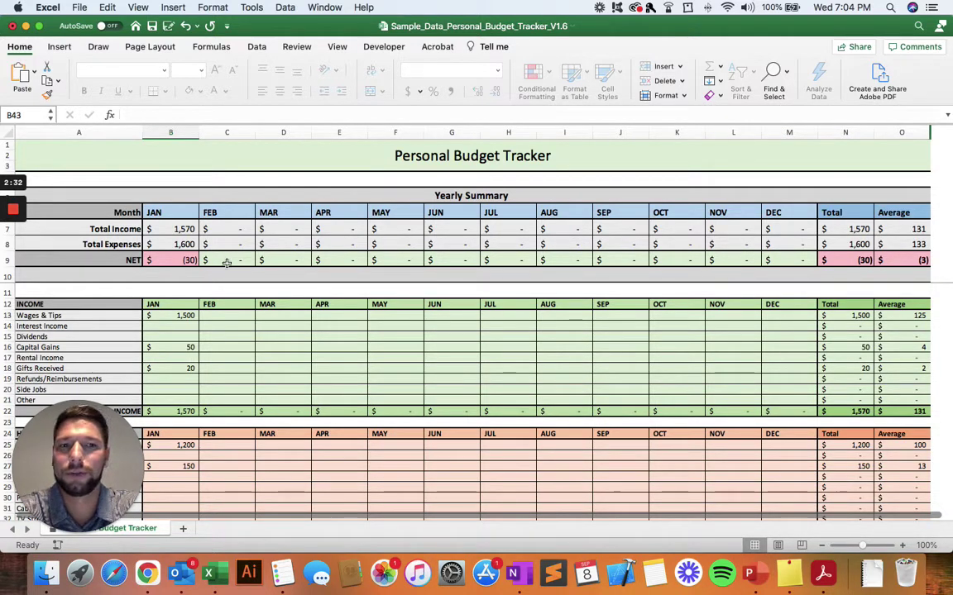
Enter the February Wages & Tips amount of 1,500 in C13.
{"action": "left_click", "coordinate": [238, 316]}
{"action": "type", "text": "1500"}
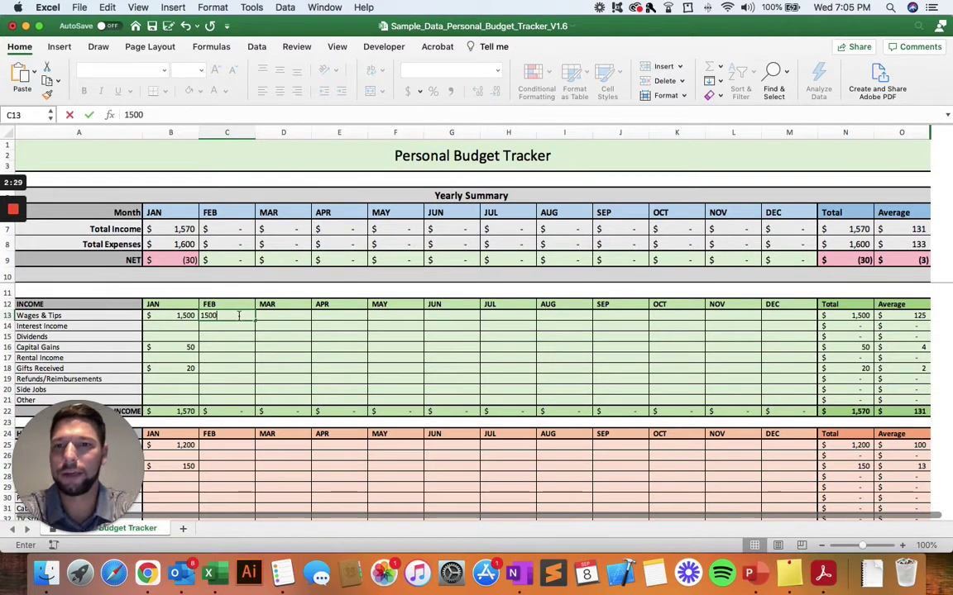
{"action": "key", "text": "Return"}
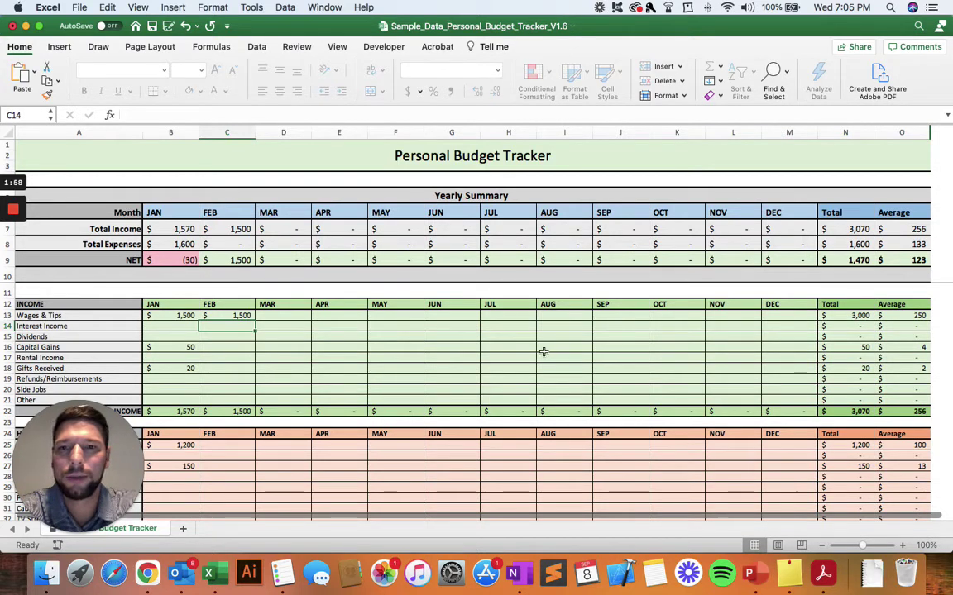
Check the income range sum in the status bar, then enter 100 February capital gains in C16.
{"action": "left_click_drag", "start_coordinate": [169, 315], "coordinate": [792, 400]}
{"action": "left_click", "coordinate": [792, 400]}
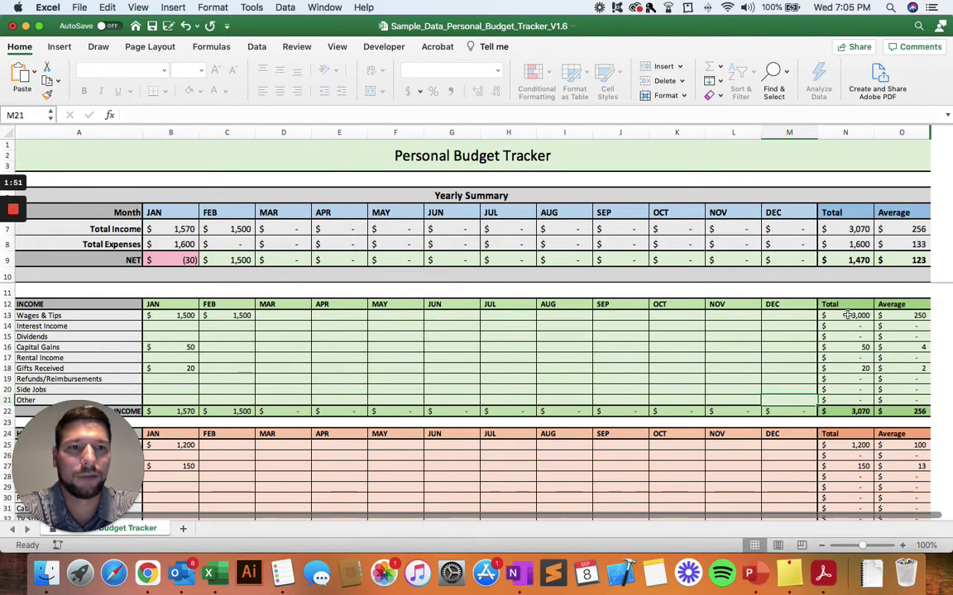
{"action": "left_click", "coordinate": [240, 346]}
{"action": "type", "text": "100"}
{"action": "key", "text": "Return"}
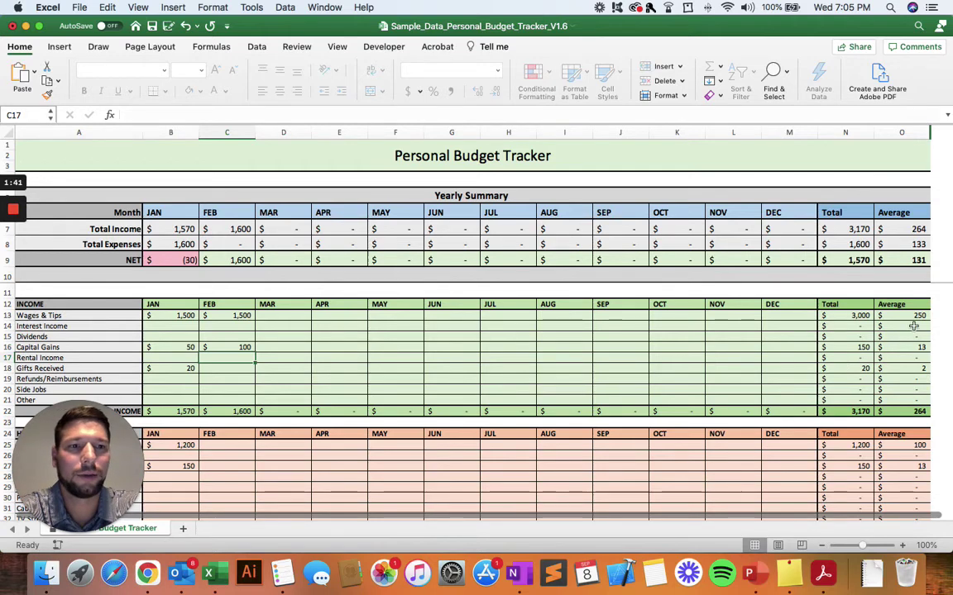
{"action": "scroll", "coordinate": [693, 422], "scroll_direction": "down", "scroll_amount": 5}
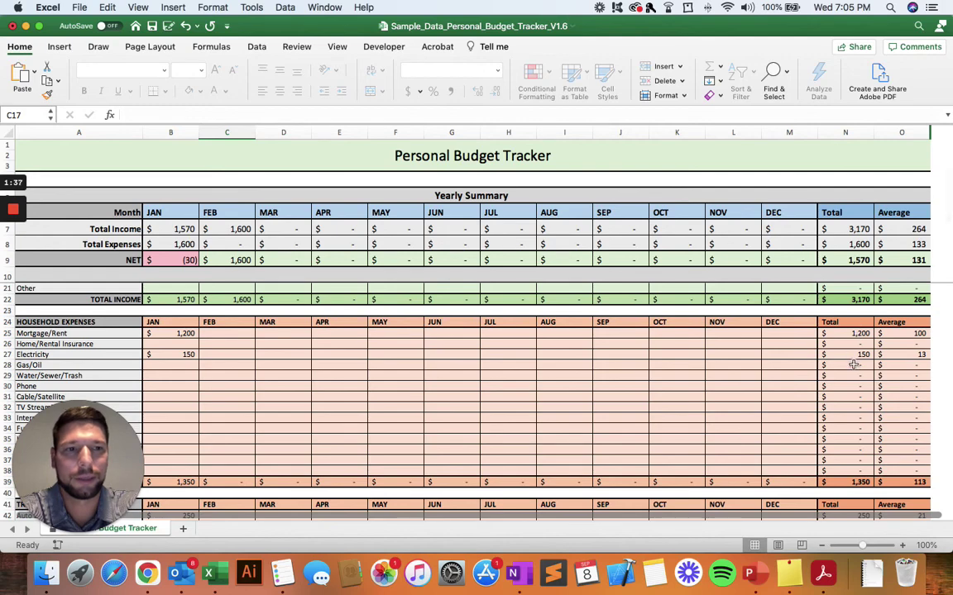
{"action": "scroll", "coordinate": [738, 404], "scroll_direction": "down", "scroll_amount": 10}
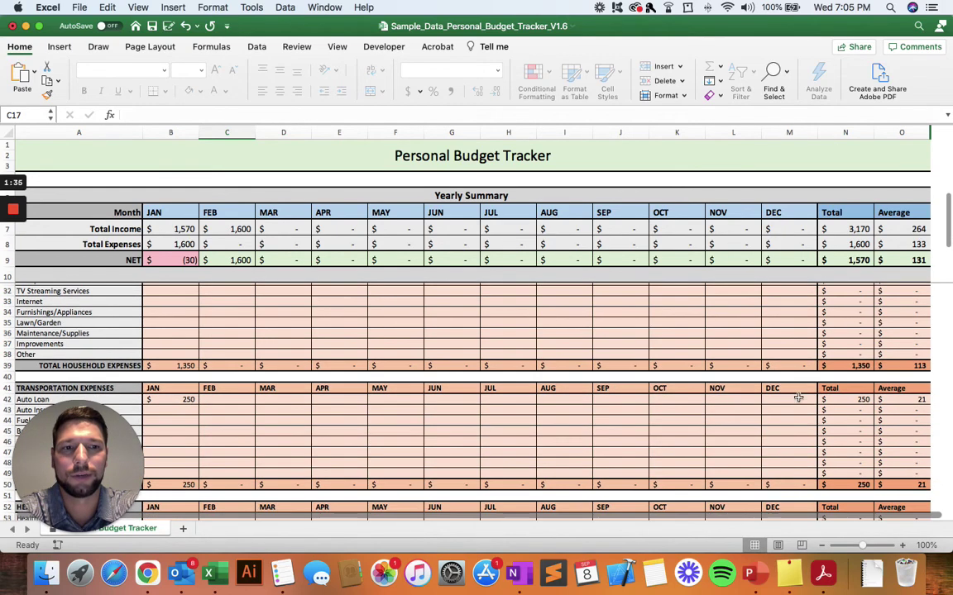